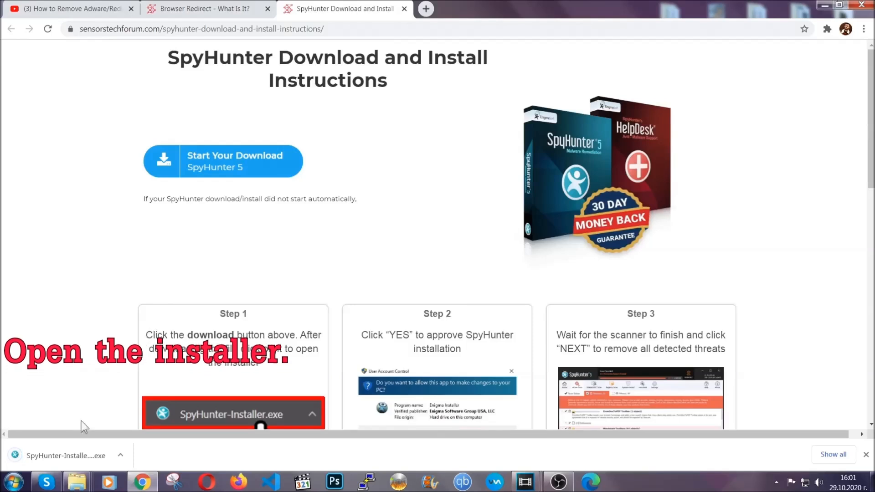
# Step: Launch the downloaded SpyHunter installer and choose English as the setup language
pyautogui.click(54, 457)
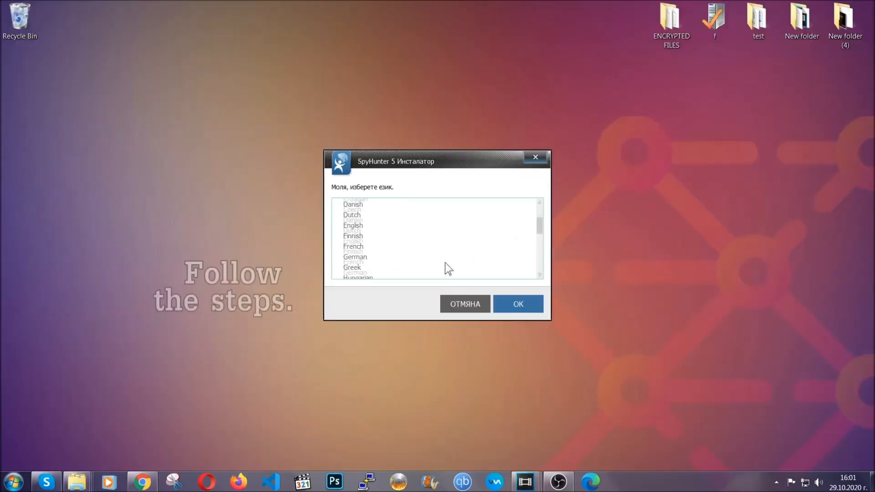
pyautogui.scroll(-3, 445, 262)
pyautogui.scroll(-2, 447, 269)
pyautogui.scroll(4, 445, 269)
pyautogui.click(364, 234)
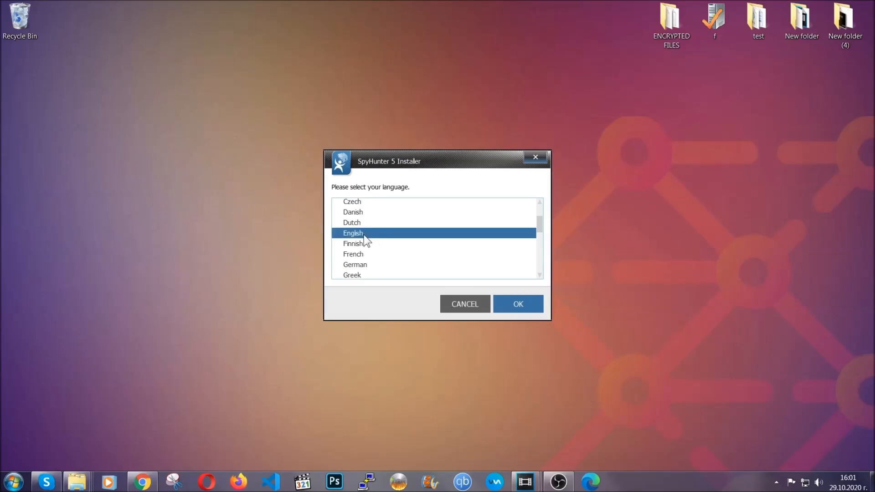
pyautogui.click(515, 306)
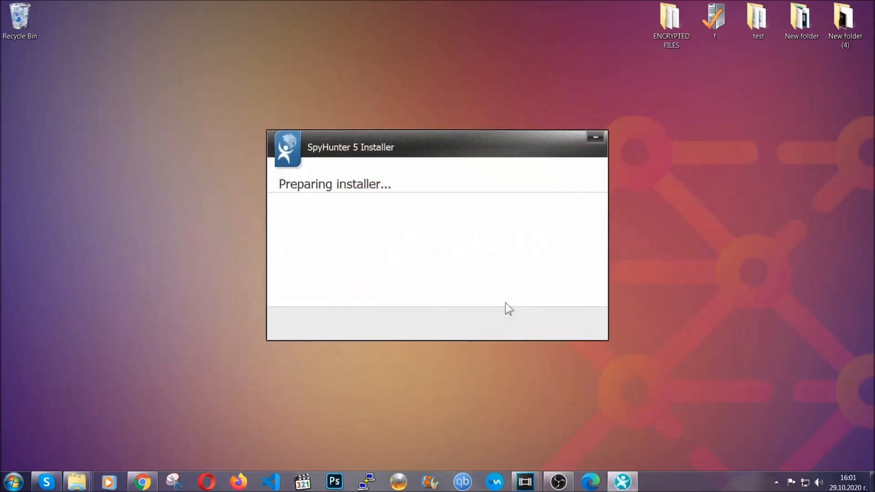
# Step: Accept the EULA and Privacy Policy, install SpyHunter 5 and finish the setup
pyautogui.click(529, 316)
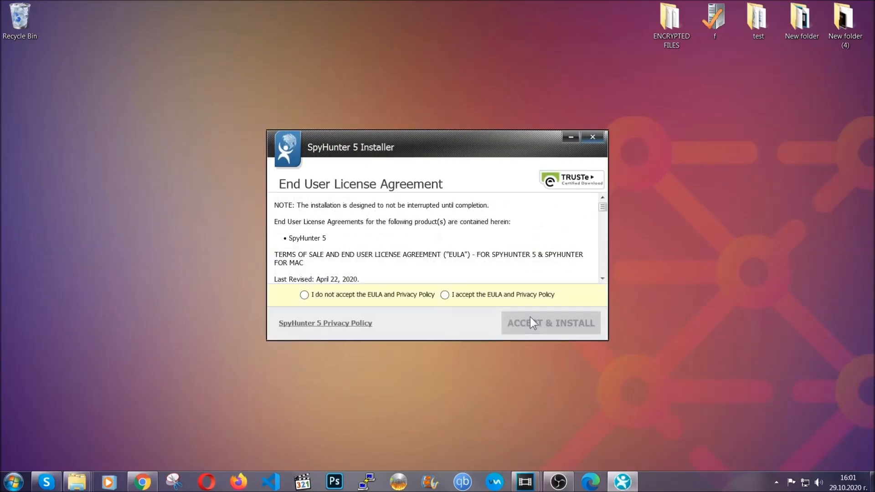
pyautogui.click(515, 300)
pyautogui.click(526, 319)
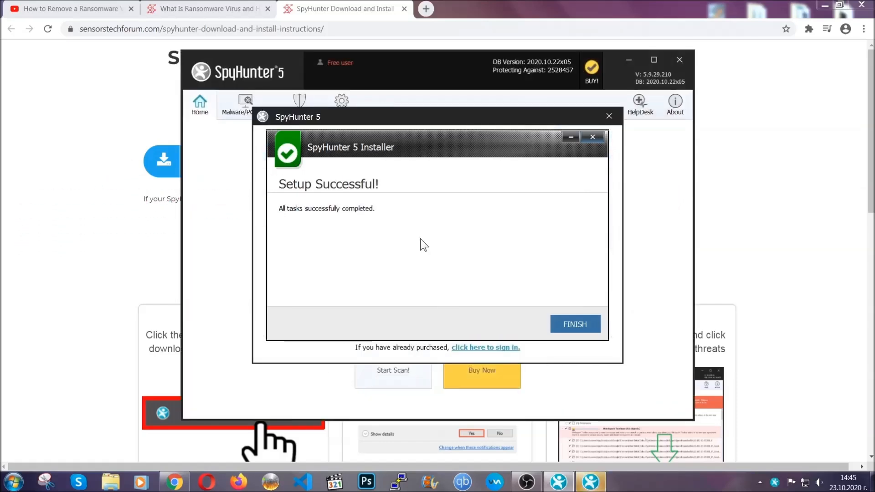
pyautogui.click(559, 325)
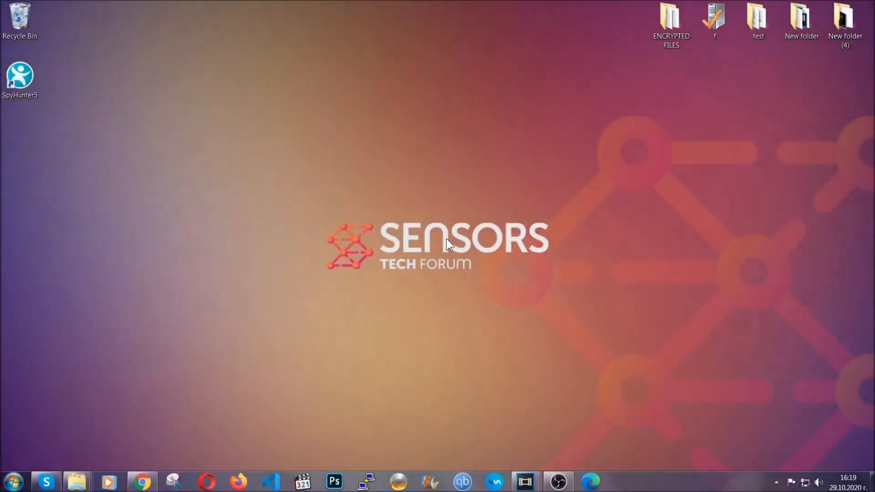
# Step: Open the Programs and Features list by running APPWIZ.CPL
pyautogui.press('super+r')
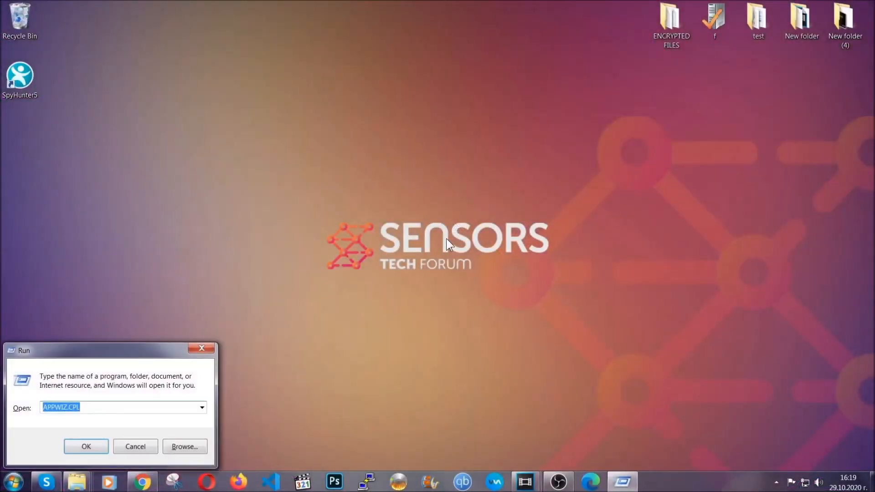
pyautogui.click(91, 408)
pyautogui.moveTo(91, 408); pyautogui.dragTo(18, 409)
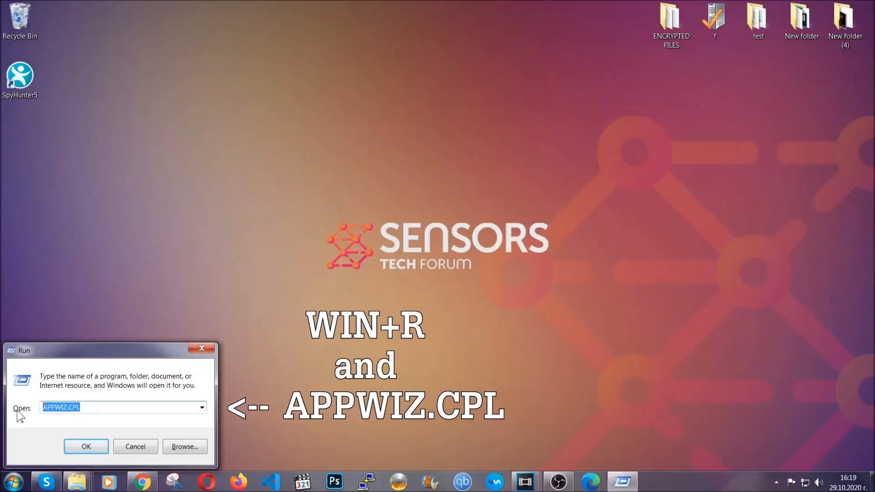
pyautogui.click(85, 442)
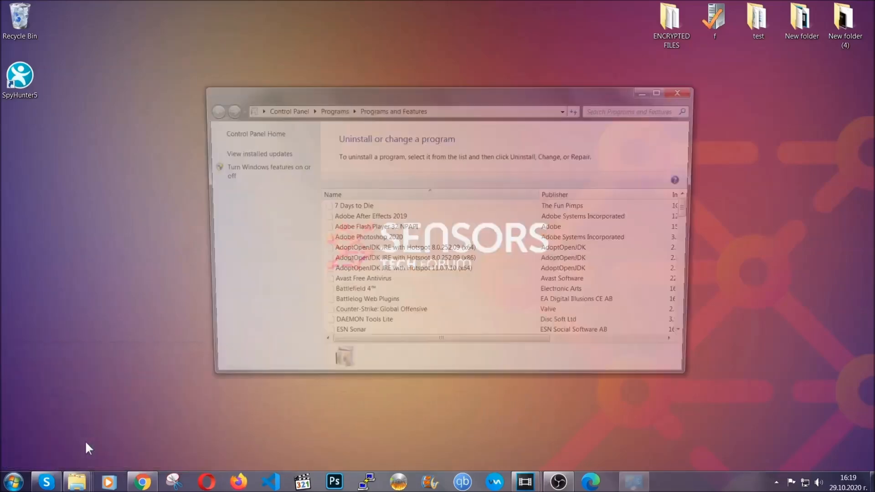
# Step: Uninstall SUSPICIOUS PROGRAM from the list of installed programs
pyautogui.scroll(-20, 415, 233)
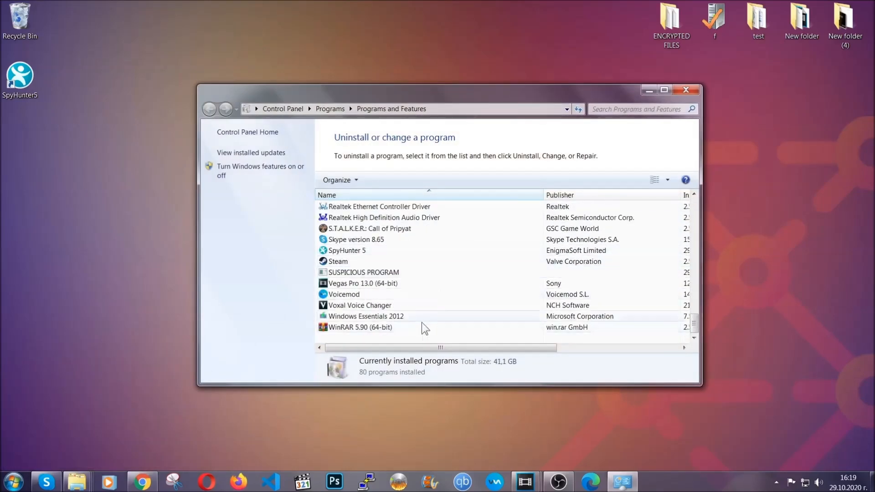
pyautogui.click(368, 273)
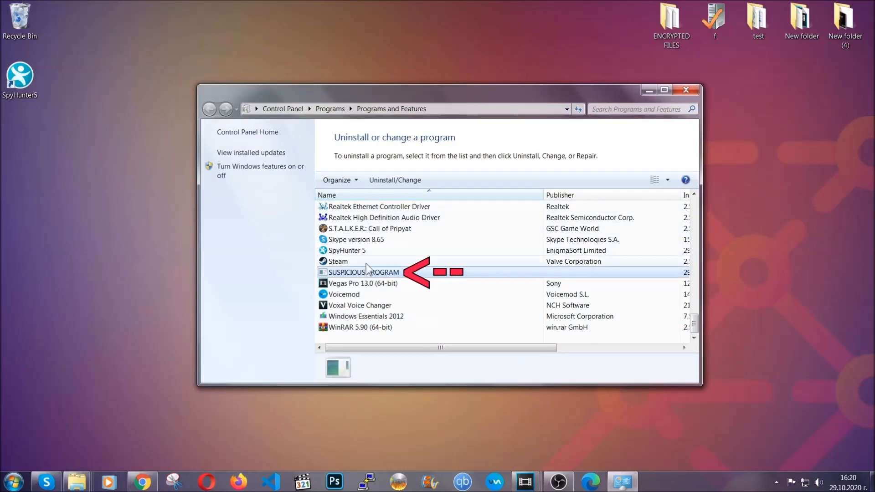
pyautogui.click(388, 179)
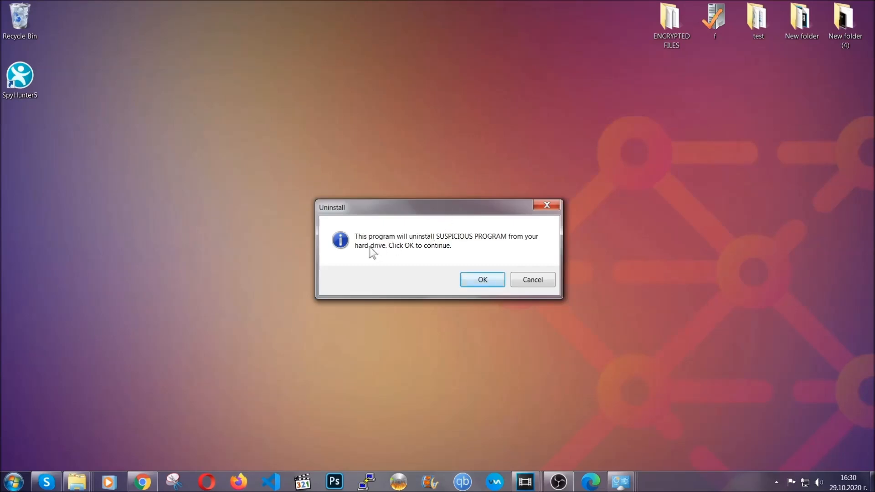
pyautogui.click(479, 281)
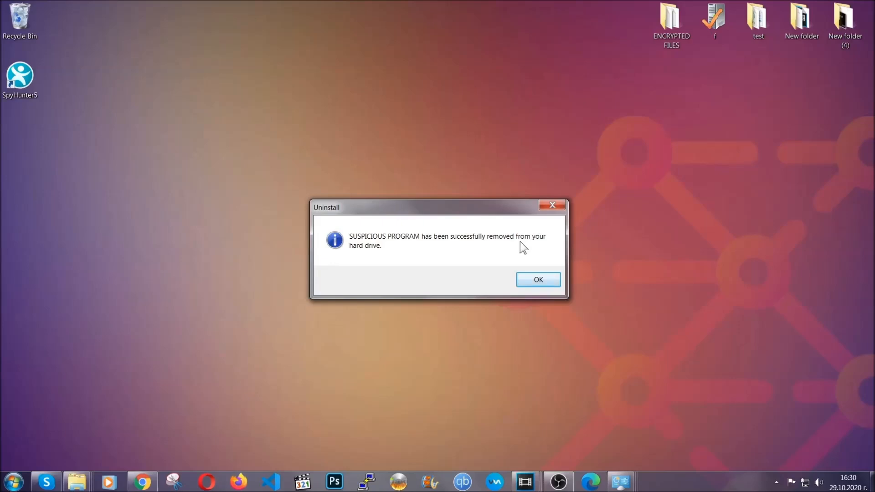
pyautogui.click(529, 280)
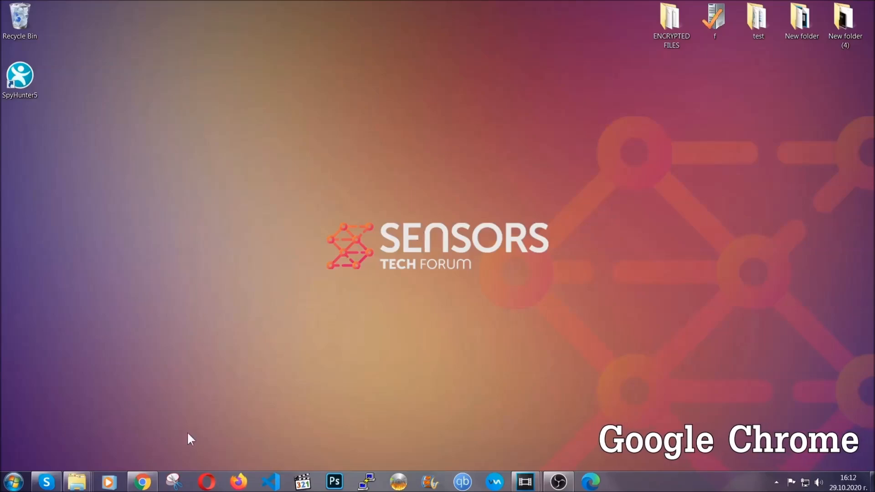
# Step: Switch to Google Chrome and go to chrome://settings/clearBrowserData
pyautogui.click(143, 482)
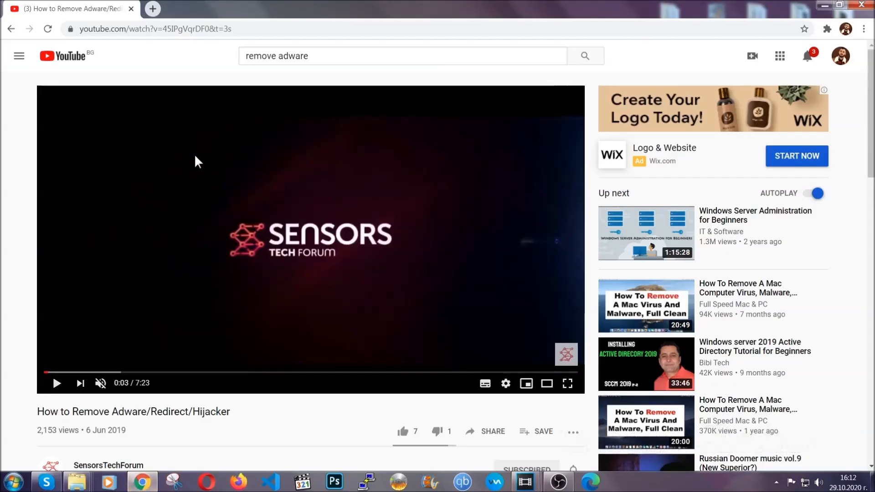
pyautogui.click(190, 29)
pyautogui.write('chro')
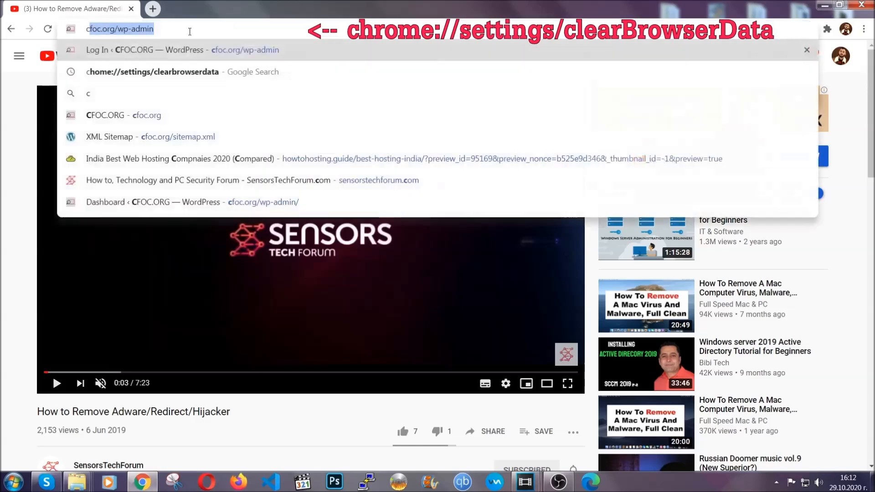
pyautogui.write('me://')
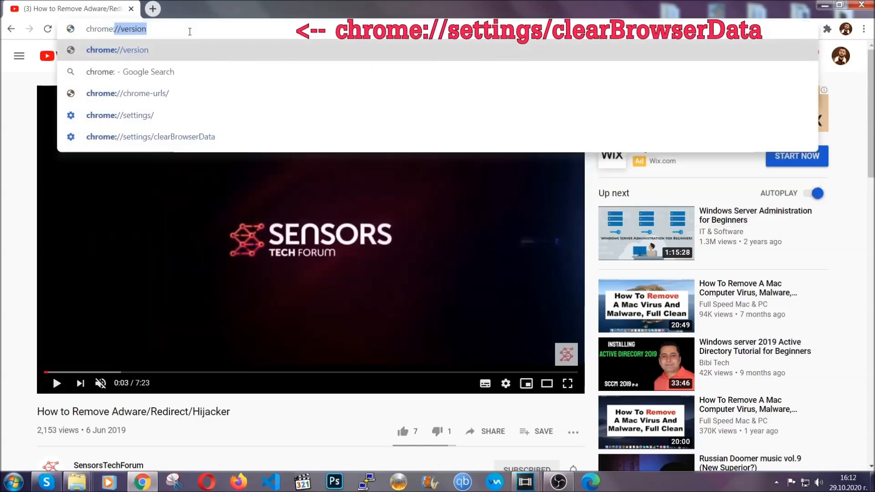
pyautogui.write('settings')
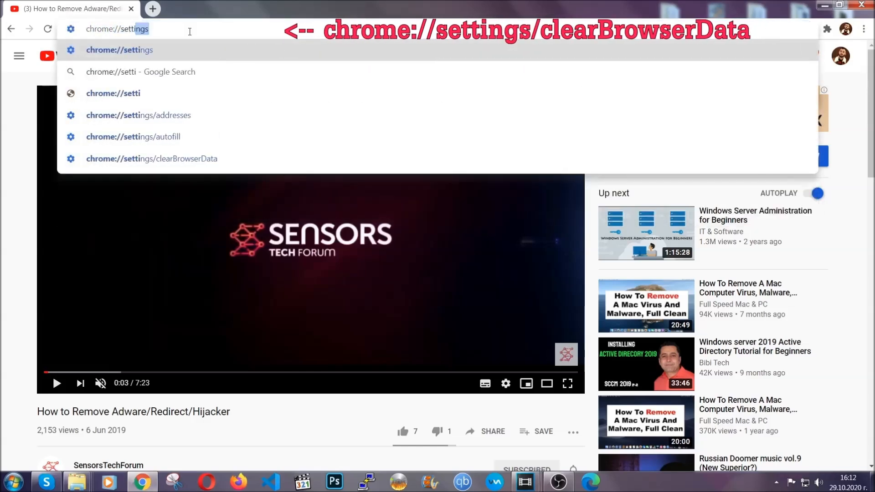
pyautogui.write('/ce')
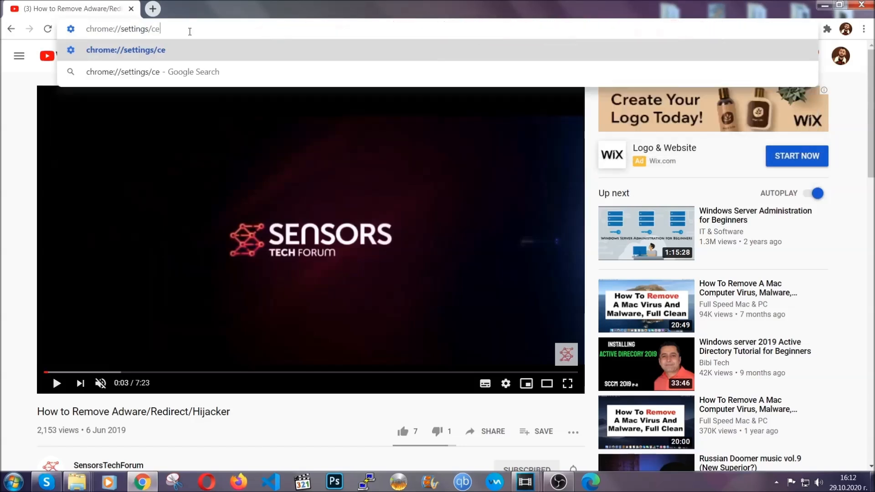
pyautogui.press('BackSpace')
pyautogui.write('lear')
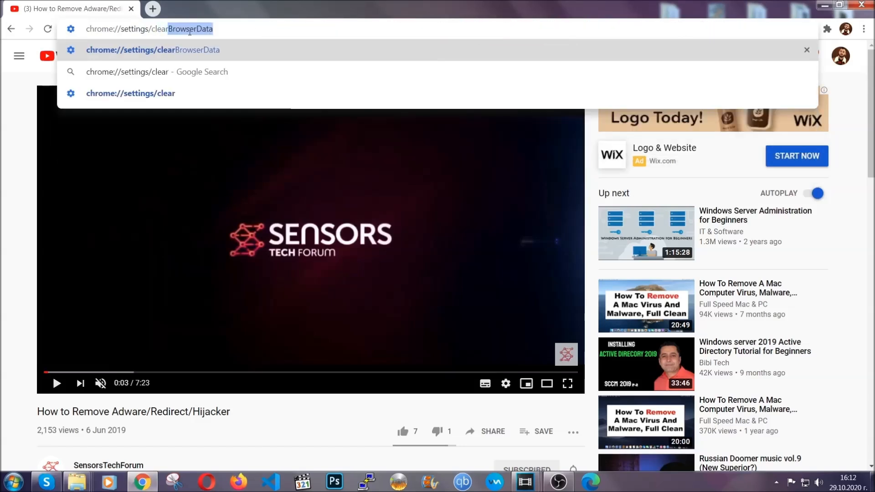
pyautogui.click(129, 52)
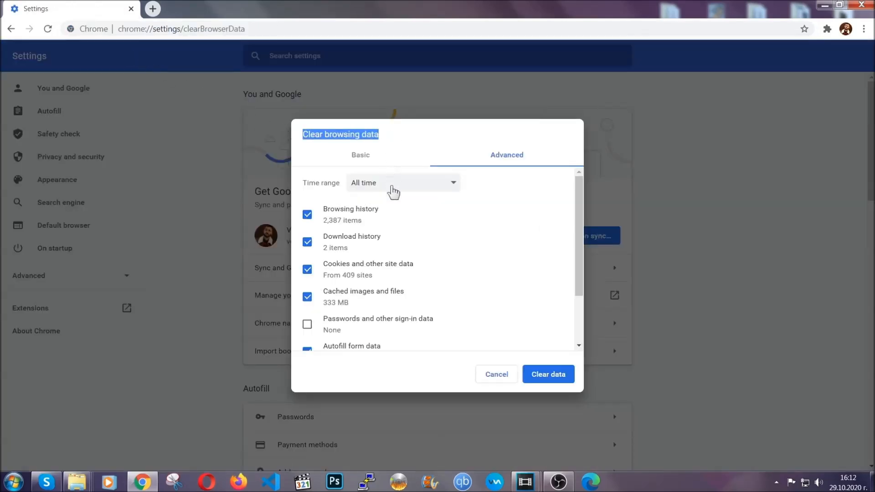
# Step: Clear the browsing data with the time range All time, leaving passwords and other sign-in data unselected
pyautogui.click(398, 187)
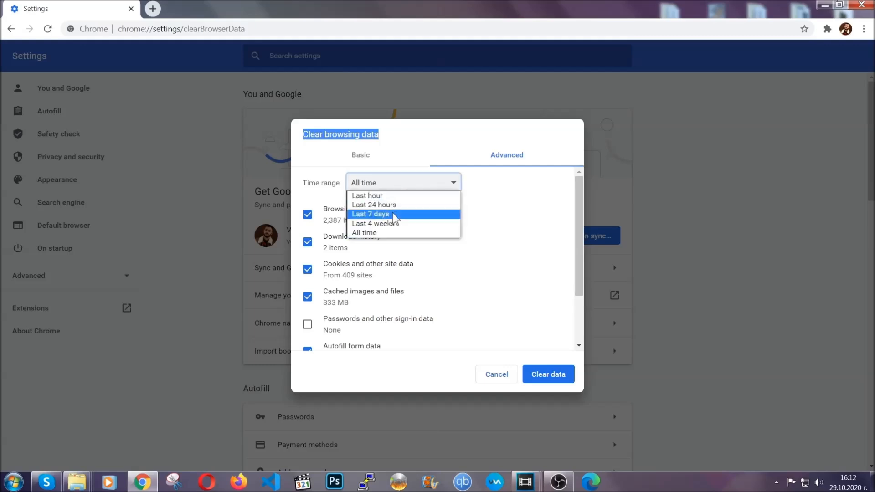
pyautogui.click(387, 234)
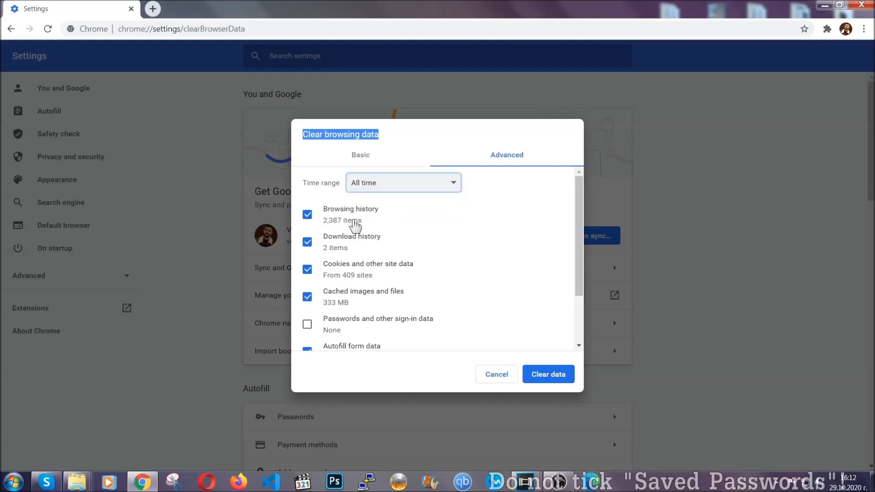
pyautogui.scroll(-1, 361, 310)
pyautogui.scroll(-1, 361, 310)
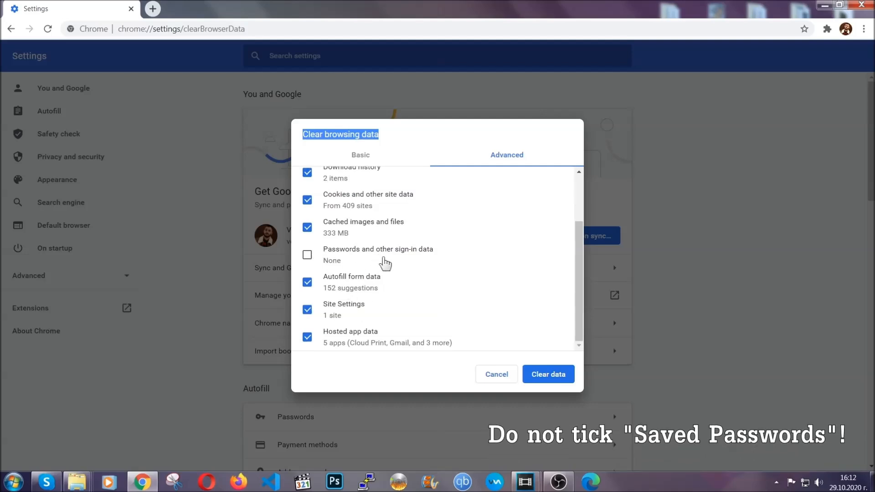
pyautogui.click(539, 375)
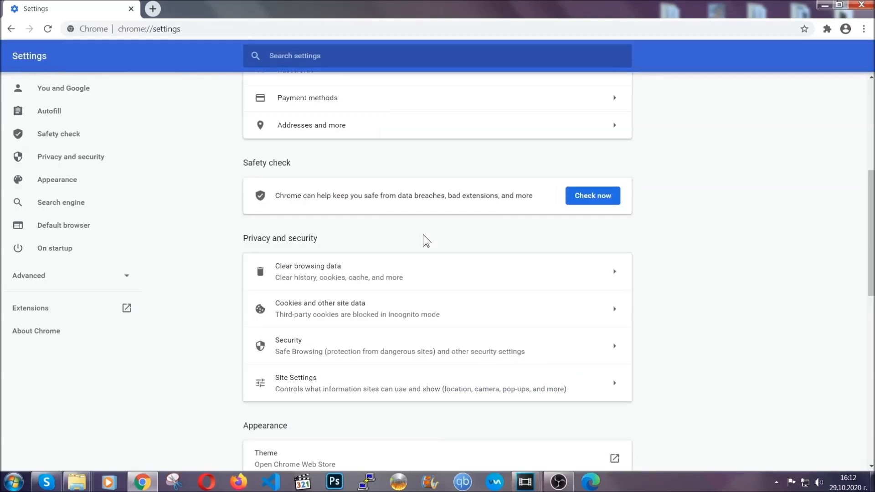
# Step: Remove the Bulk Media Downloader extension on Chrome's extensions page and minimize the browser
pyautogui.click(864, 29)
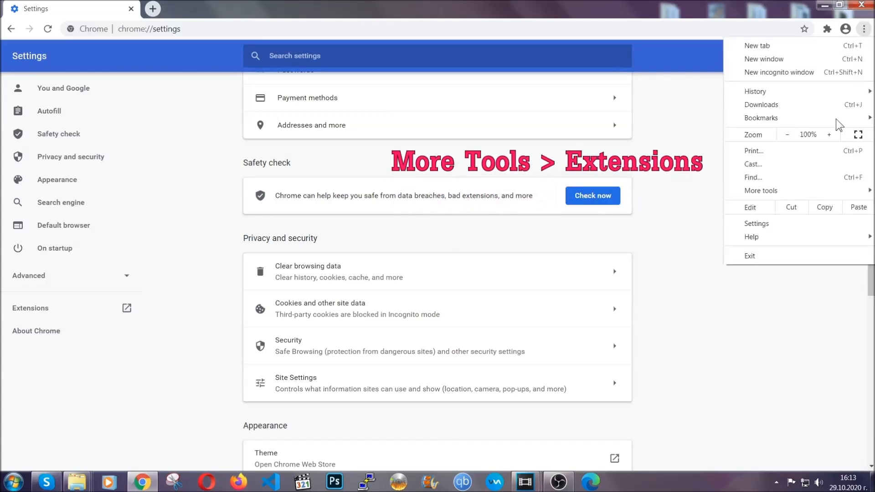
pyautogui.moveTo(802, 191)
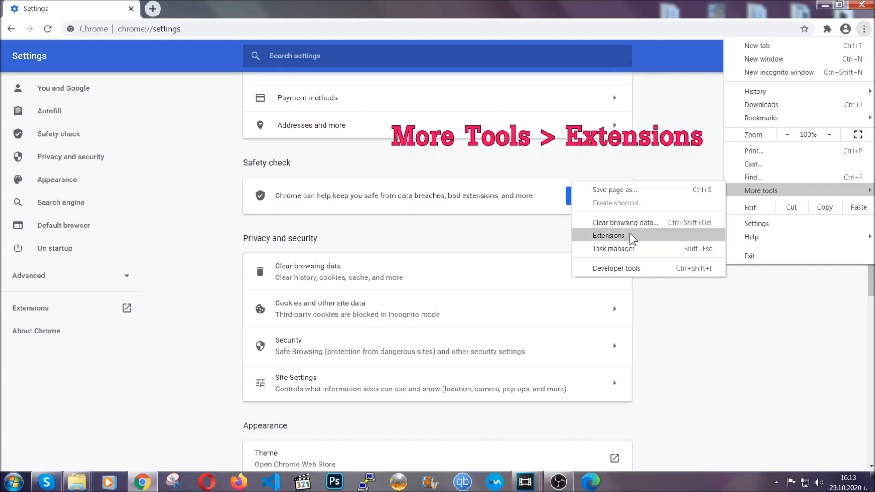
pyautogui.click(635, 181)
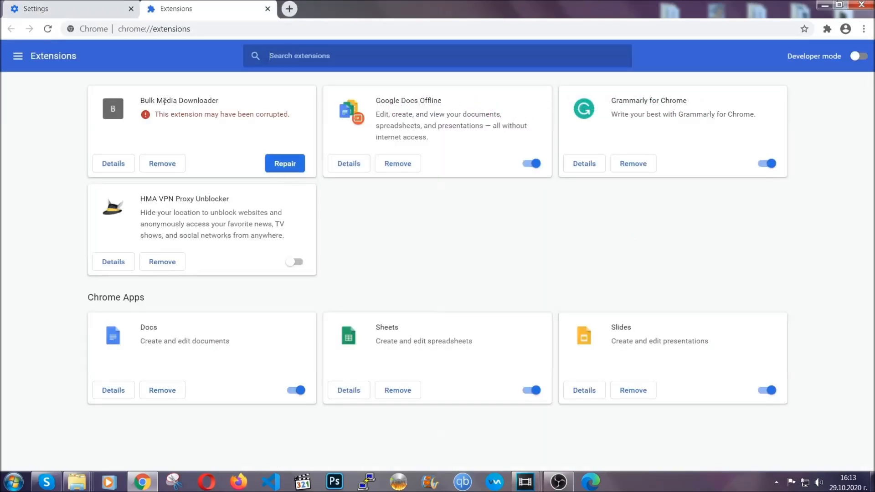
pyautogui.click(170, 165)
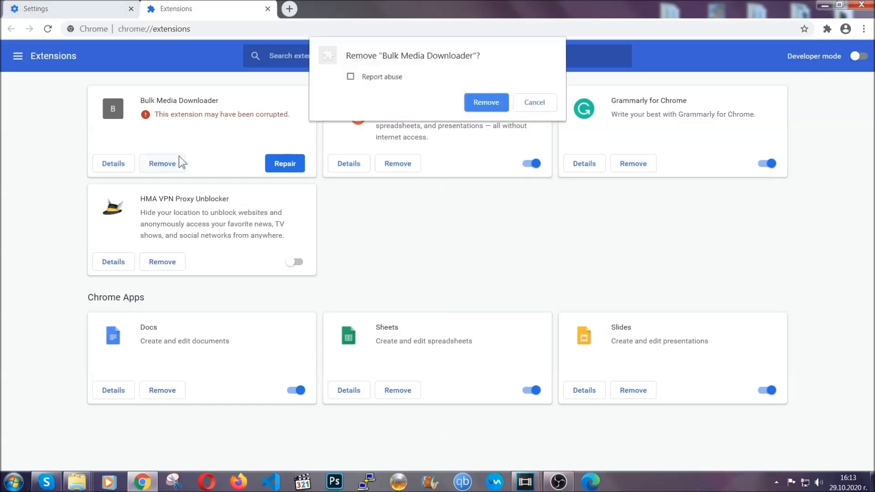
pyautogui.click(472, 101)
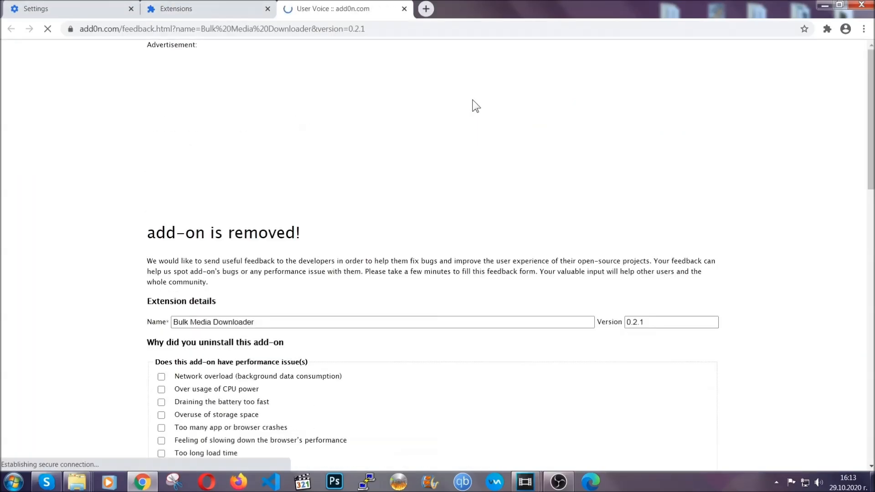
pyautogui.click(223, 10)
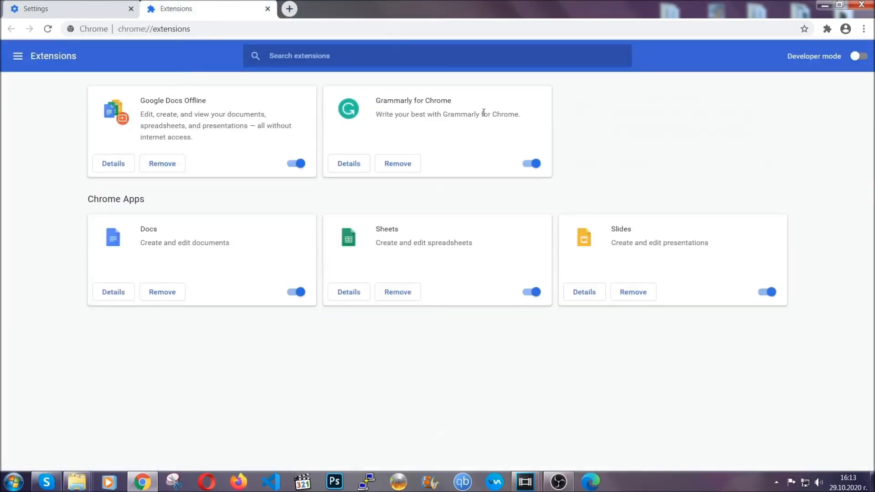
pyautogui.click(822, 6)
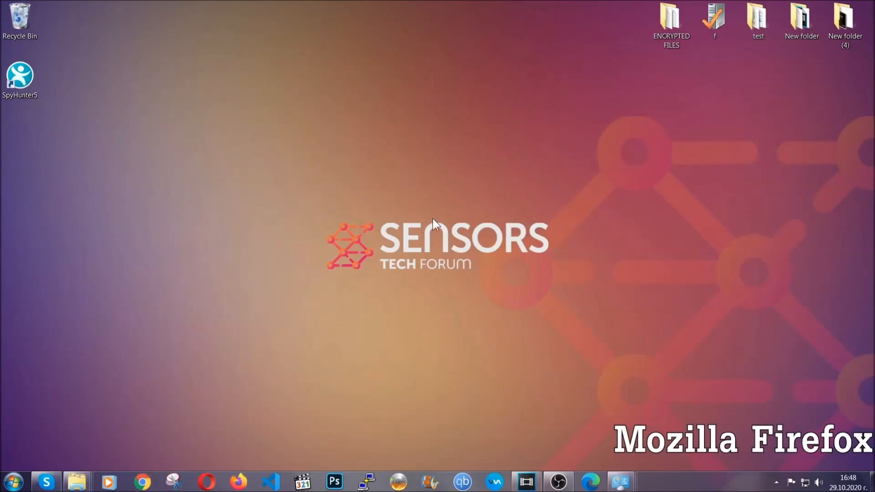
# Step: Switch to Mozilla Firefox and go to about:support
pyautogui.click(238, 481)
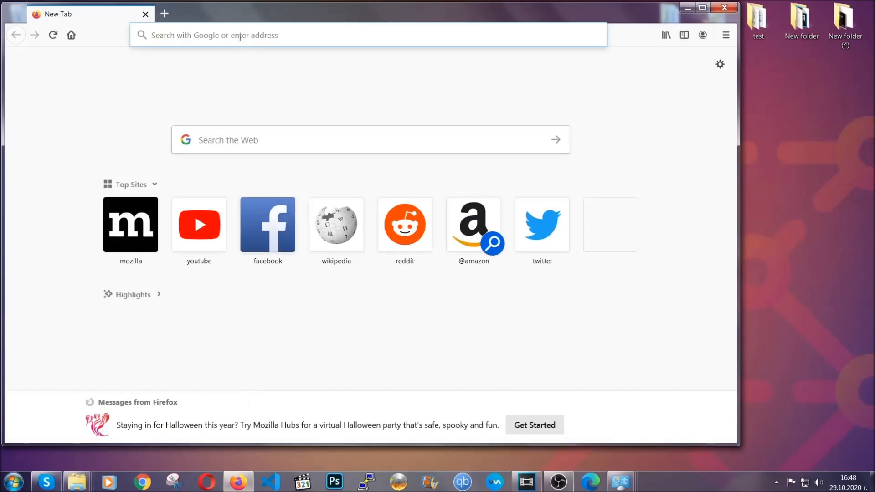
pyautogui.click(240, 40)
pyautogui.write('about')
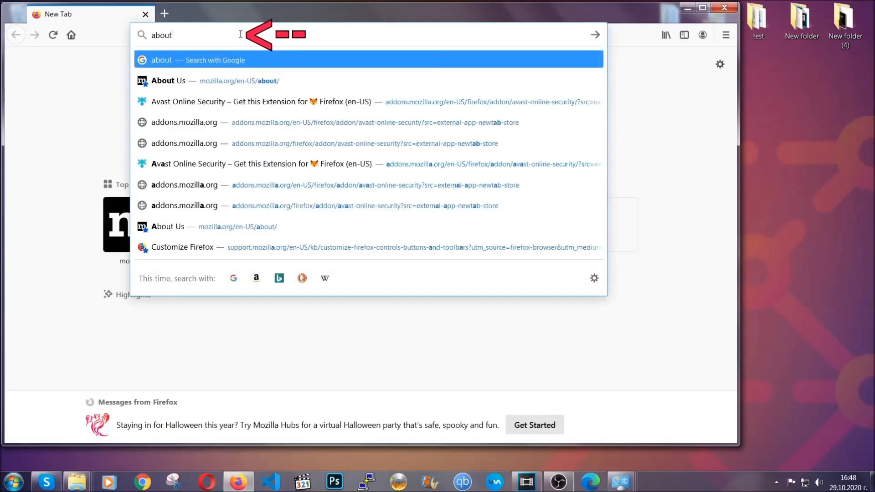
pyautogui.write(':support')
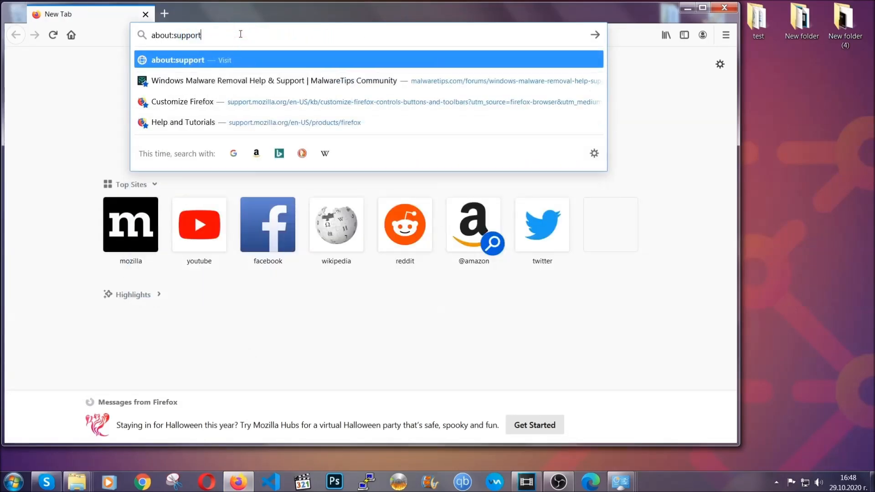
pyautogui.press('Return')
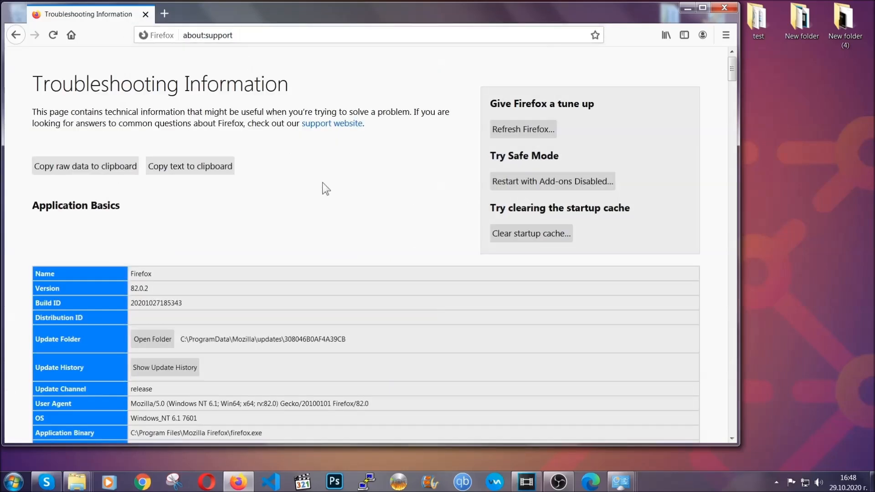
# Step: Refresh Firefox to its default settings, finish the import wizard and minimize the browser
pyautogui.click(518, 133)
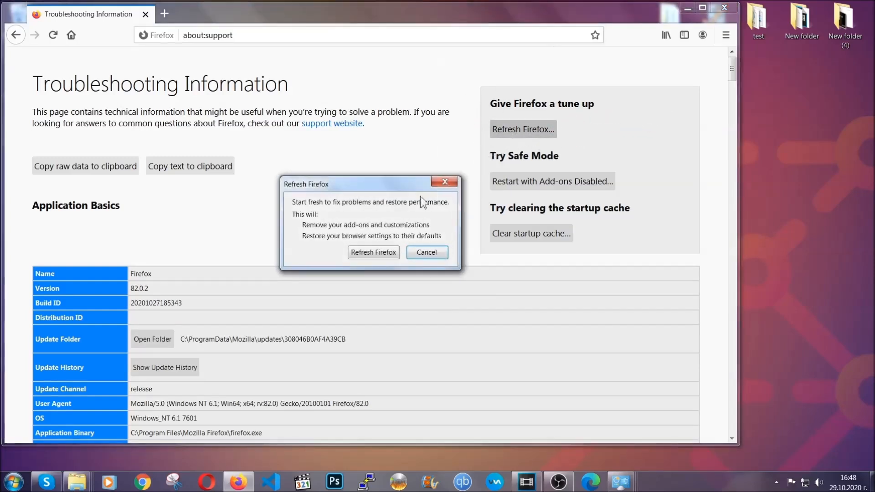
pyautogui.click(372, 253)
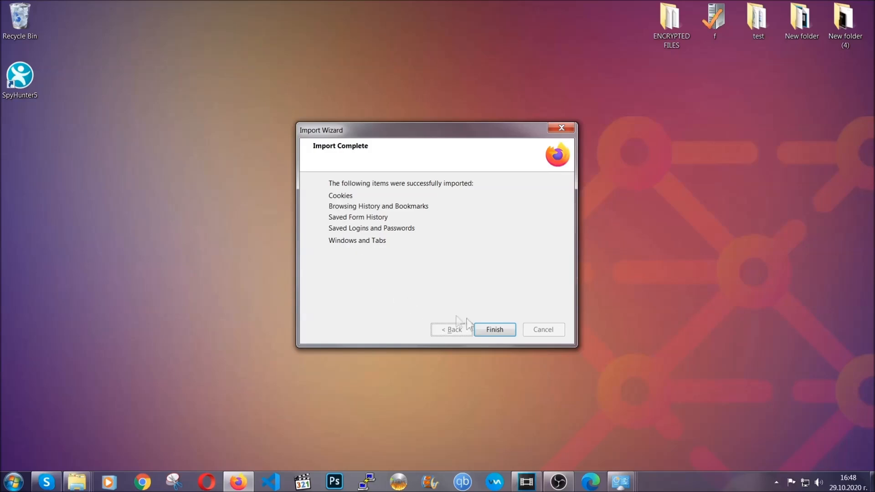
pyautogui.click(492, 332)
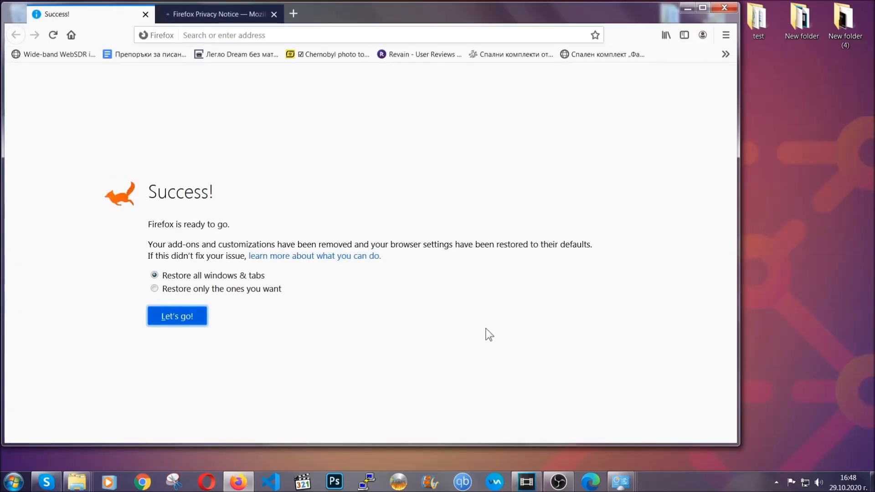
pyautogui.click(686, 9)
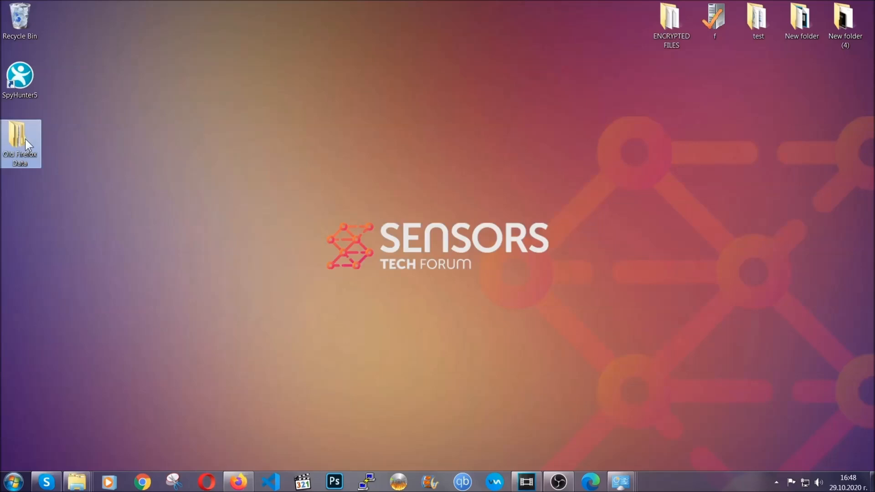
pyautogui.moveTo(37, 165)
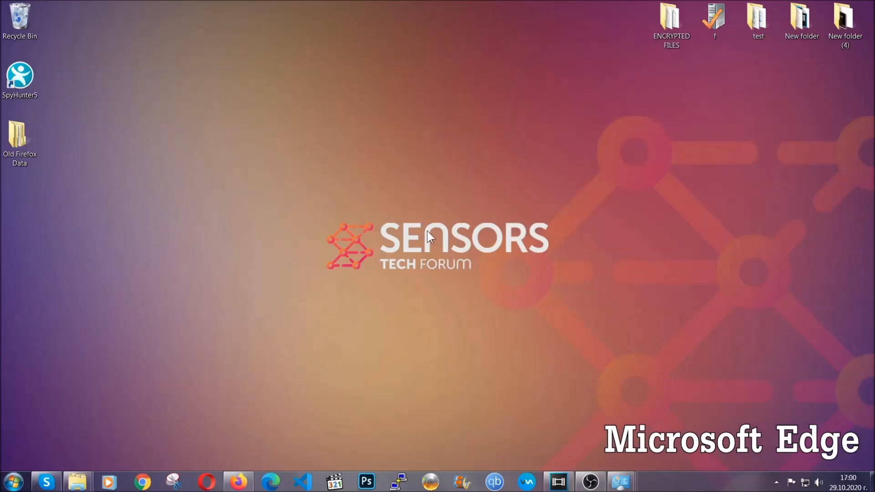
# Step: Switch to Microsoft Edge and go to edge://settings/clearBrowserData
pyautogui.click(271, 482)
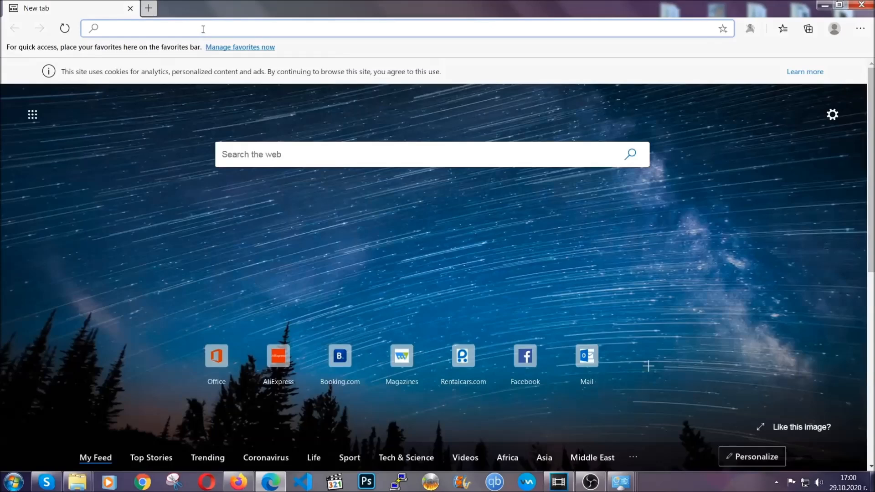
pyautogui.write('edge')
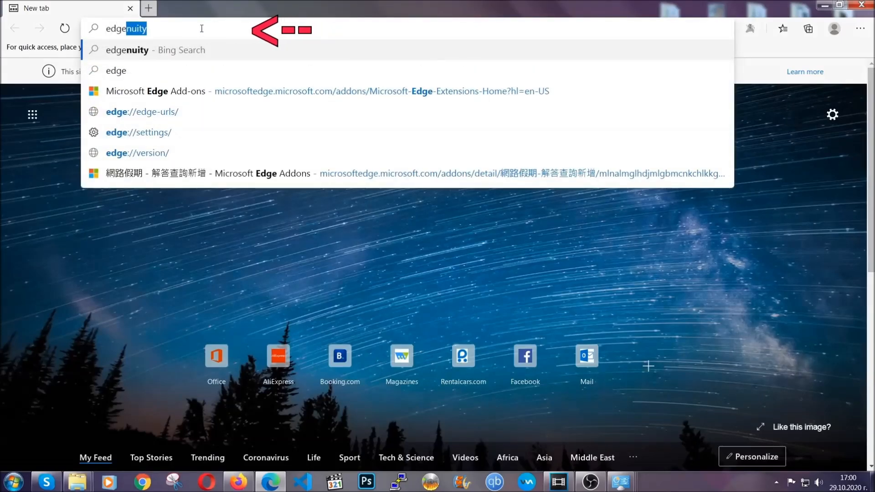
pyautogui.write('://settings/')
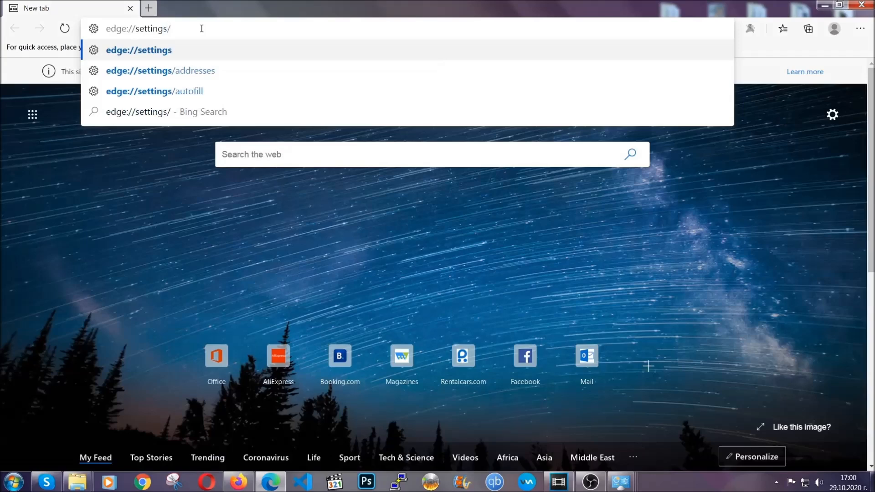
pyautogui.write('clearBr')
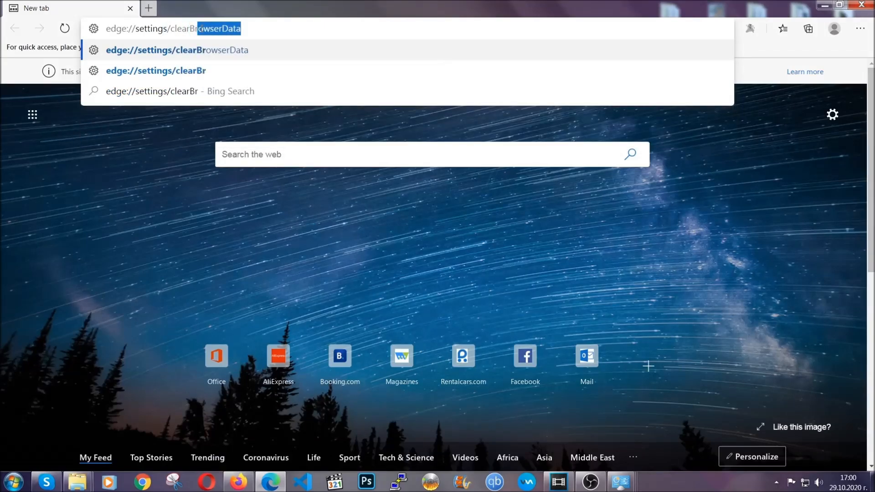
pyautogui.write('owserData')
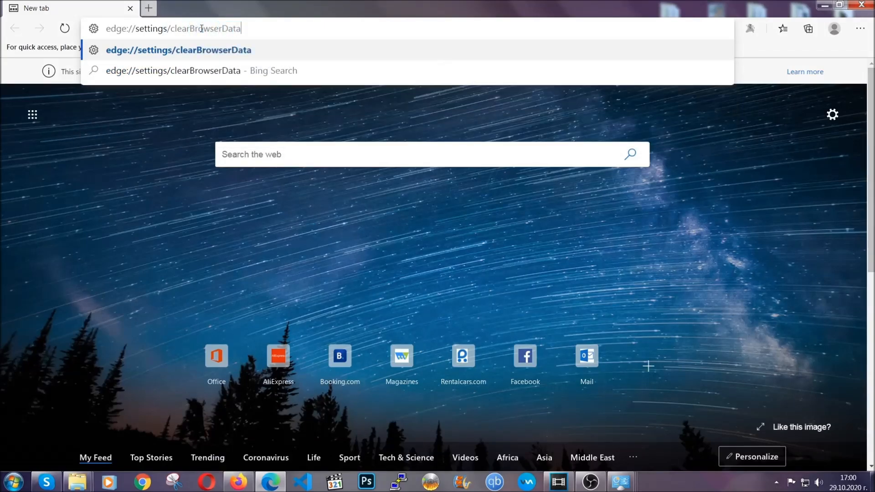
pyautogui.press('Return')
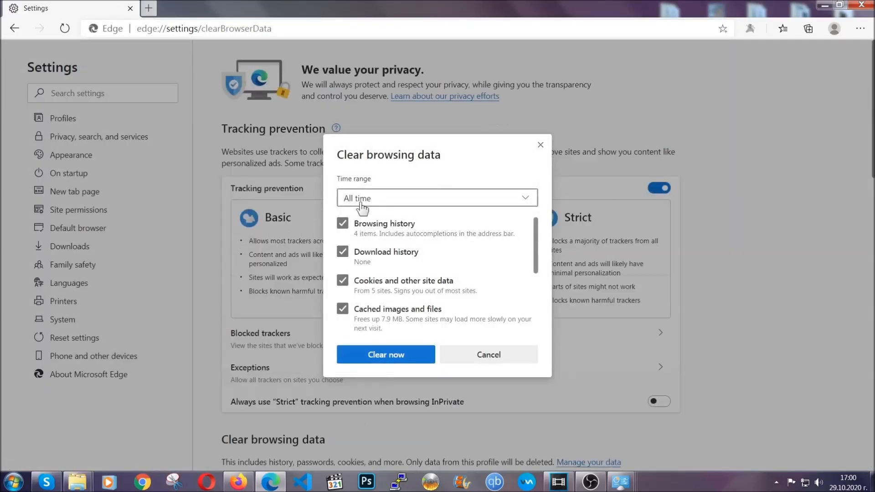
# Step: Clear Edge's browsing data with the time range All time, including history, cookies and cached files but leaving passwords unselected
pyautogui.click(361, 203)
pyautogui.click(363, 295)
pyautogui.scroll(-3, 362, 295)
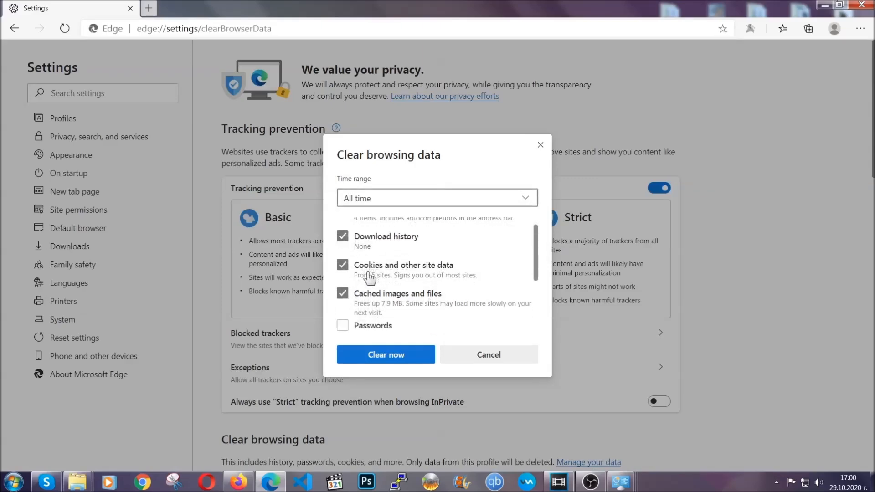
pyautogui.click(382, 360)
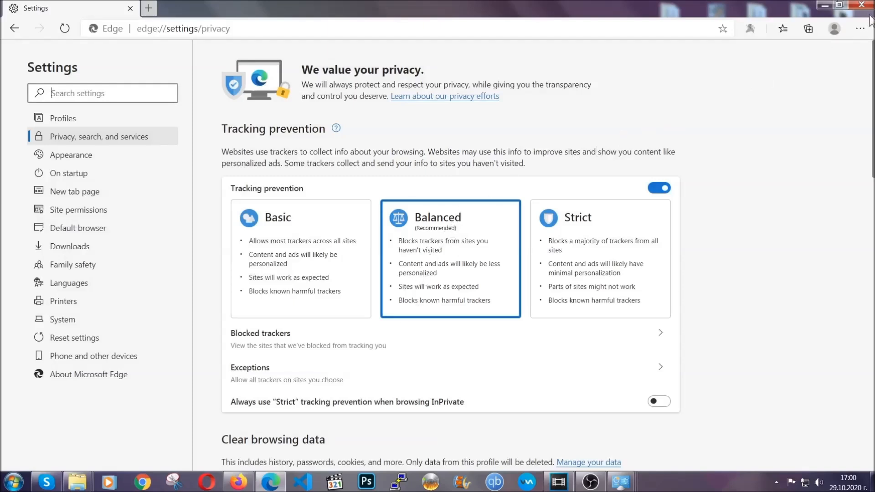
# Step: Remove the 網路假期 - 解答查詢新增 extension on Edge's extensions page and close the browser
pyautogui.click(860, 28)
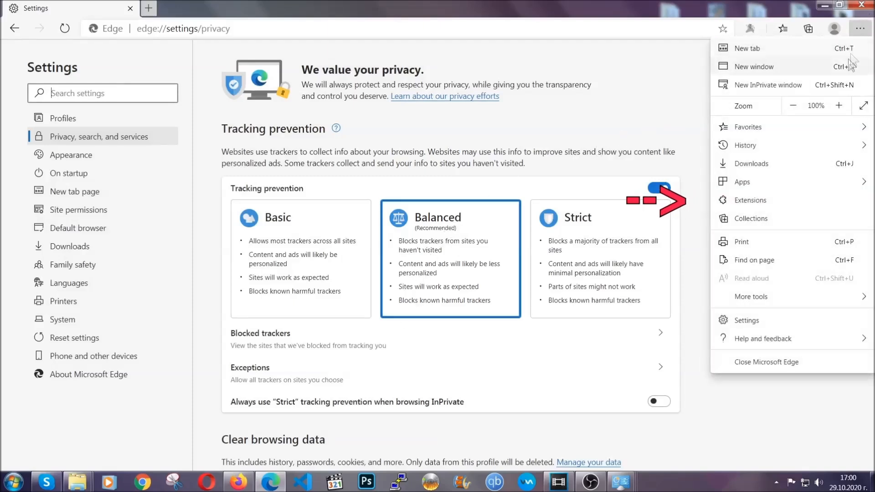
pyautogui.click(799, 200)
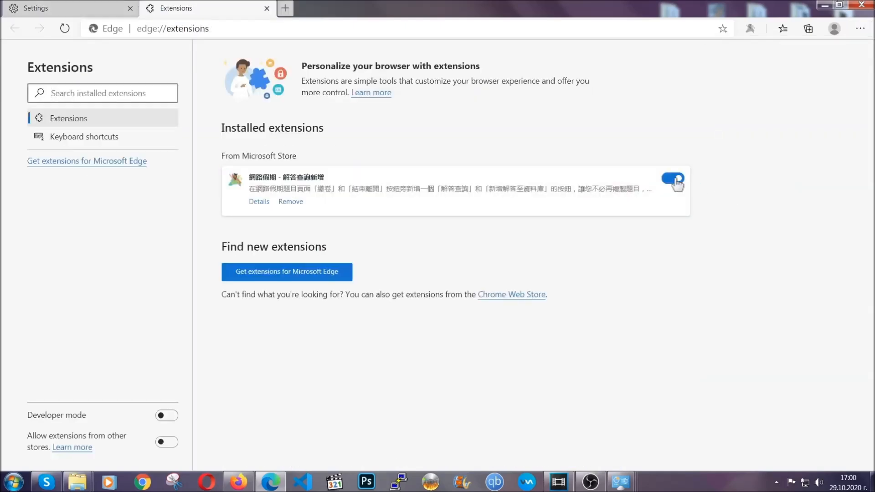
pyautogui.click(286, 203)
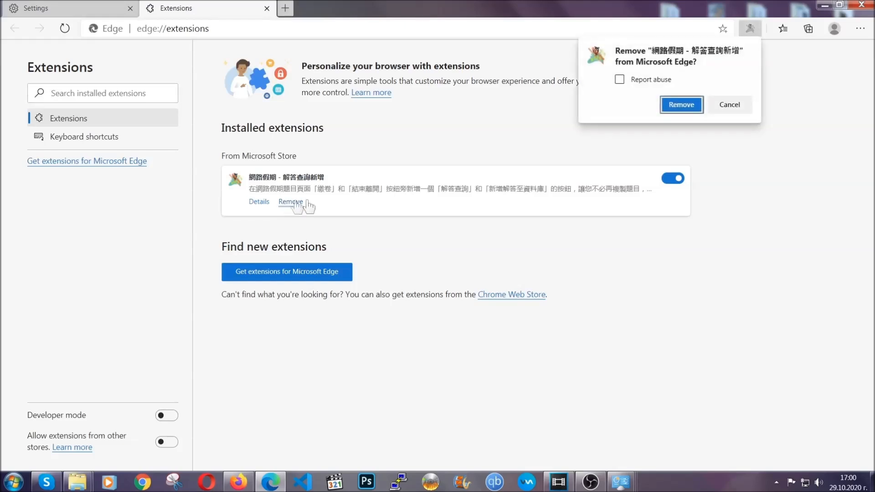
pyautogui.click(679, 104)
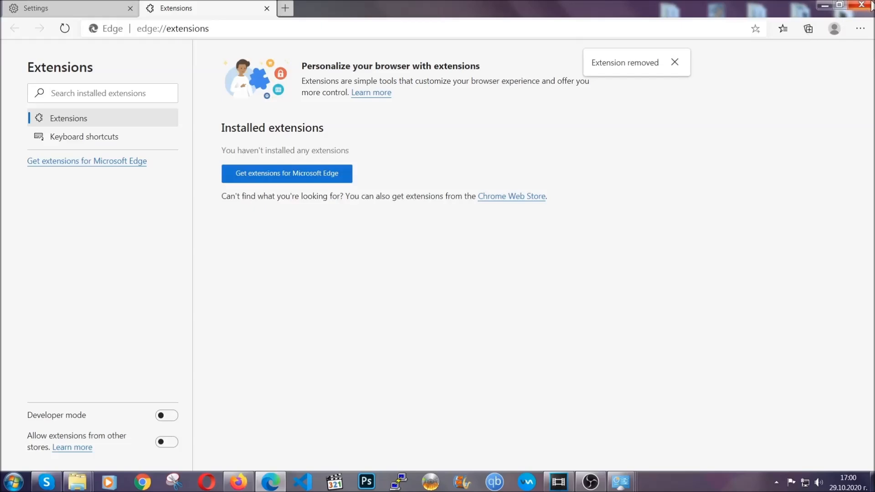
pyautogui.click(868, 5)
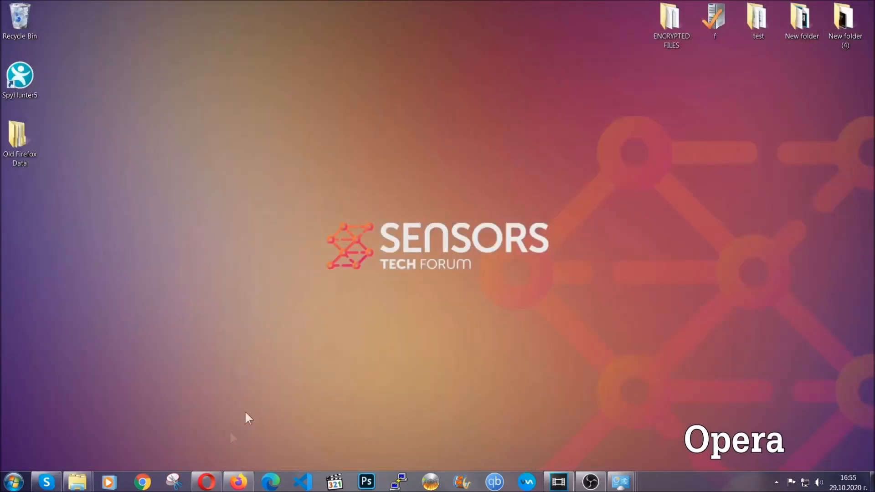
# Step: Switch to Opera and go to opera://settings/clearBrowserData
pyautogui.click(217, 477)
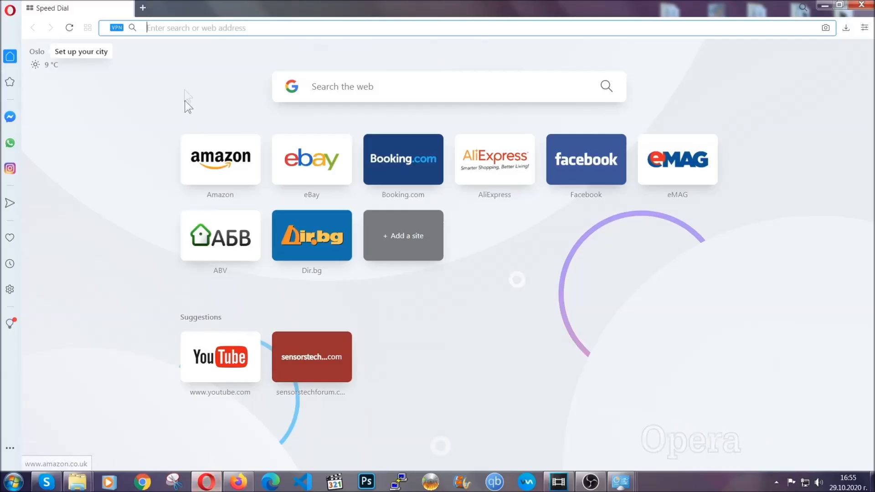
pyautogui.write('ope')
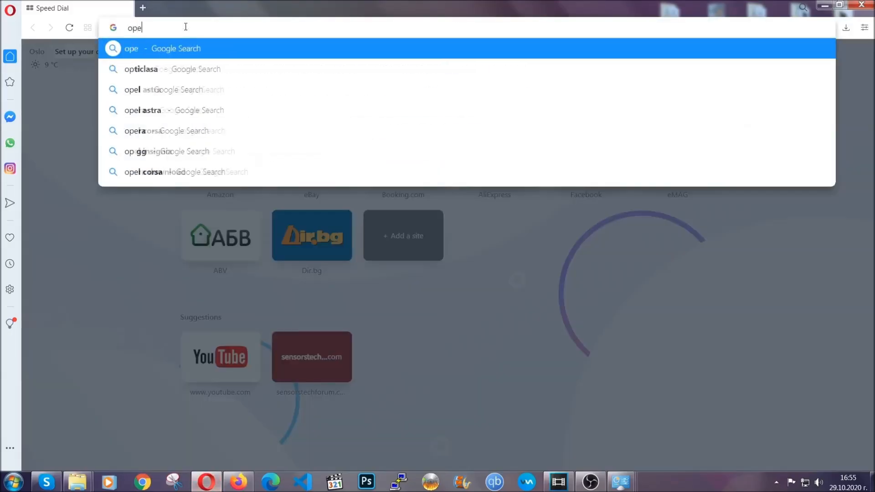
pyautogui.write('ra://s')
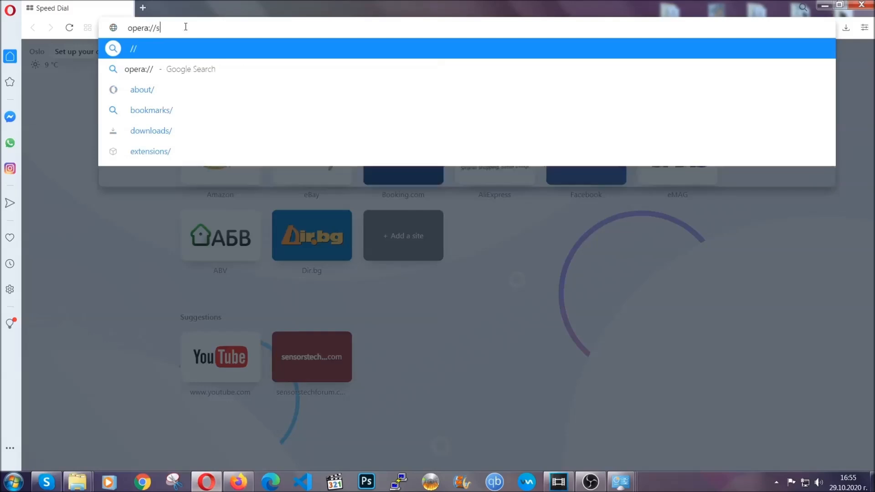
pyautogui.write('ettings/c')
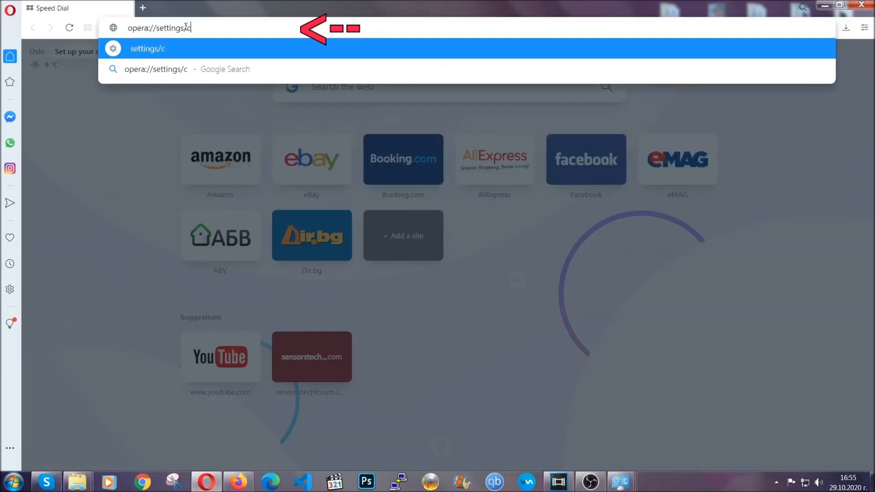
pyautogui.write('learBr')
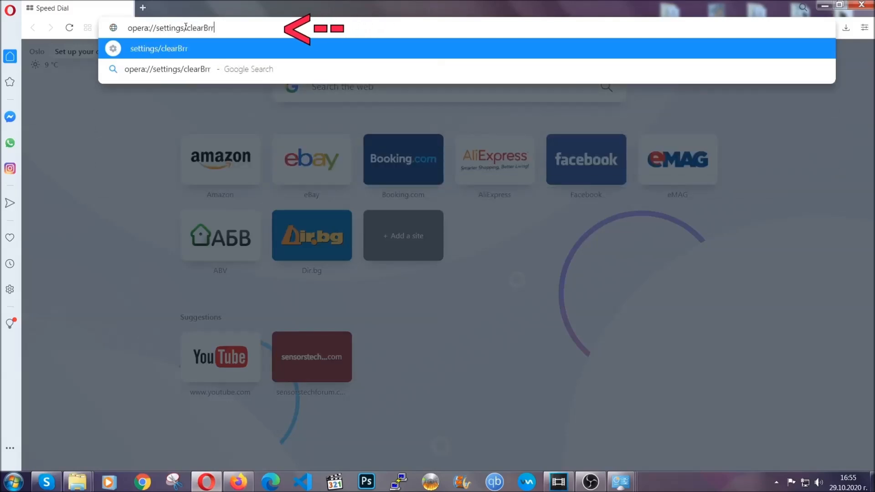
pyautogui.write('owserData')
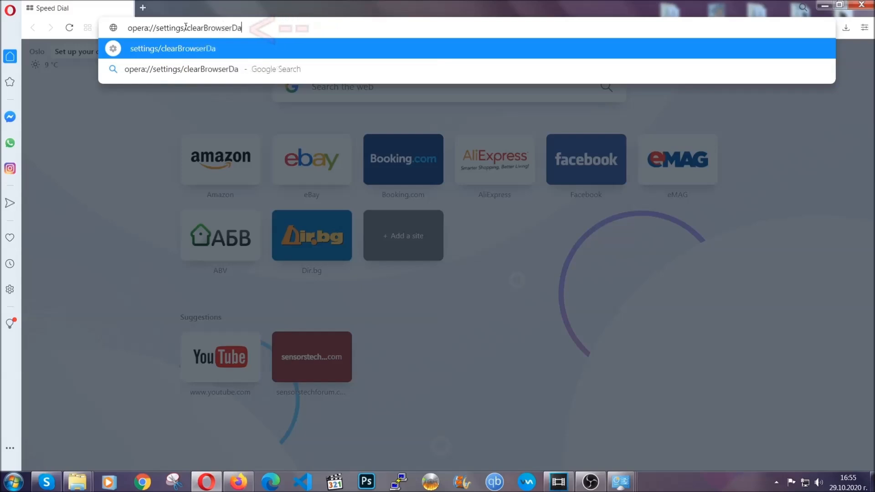
pyautogui.press('Return')
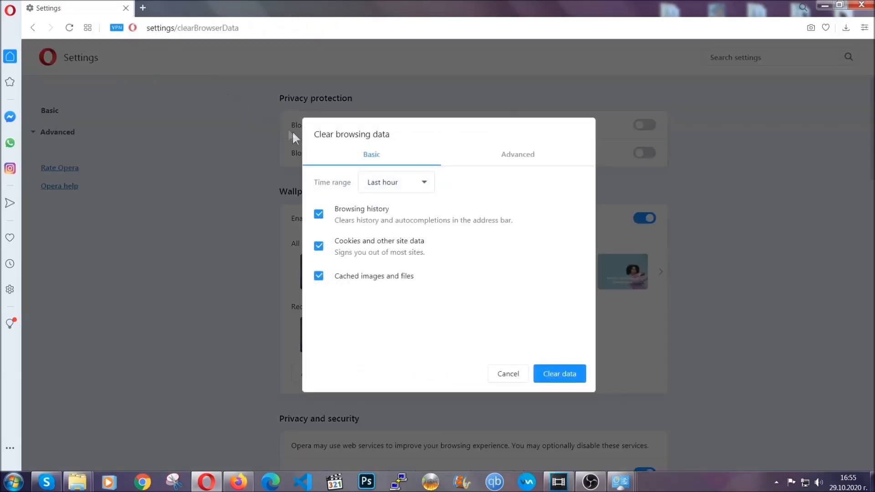
# Step: Clear Opera's browsing data with the advanced options, including autofill form data, site settings and hosted app data but not passwords and other sign-in data
pyautogui.click(515, 157)
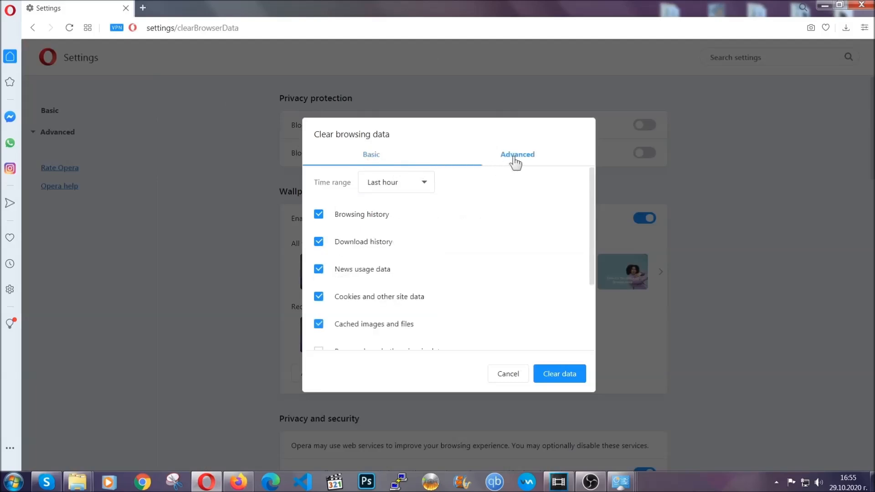
pyautogui.click(425, 183)
pyautogui.click(395, 237)
pyautogui.scroll(-3, 395, 241)
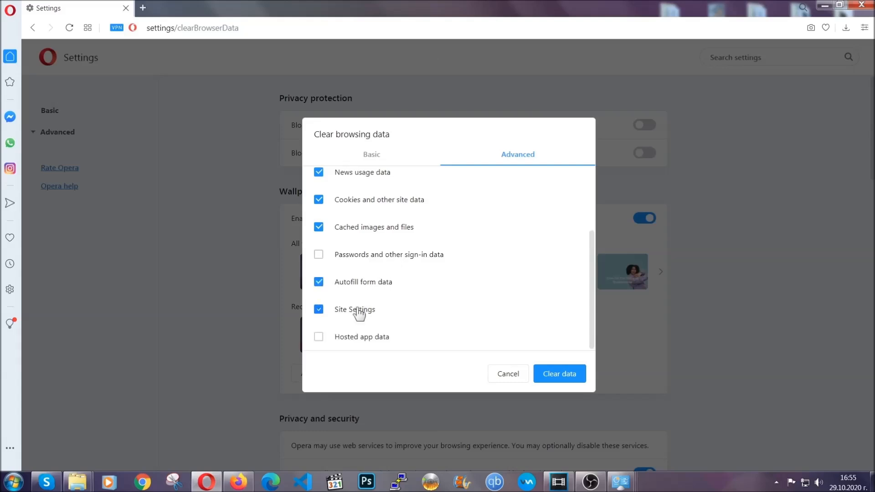
pyautogui.click(559, 376)
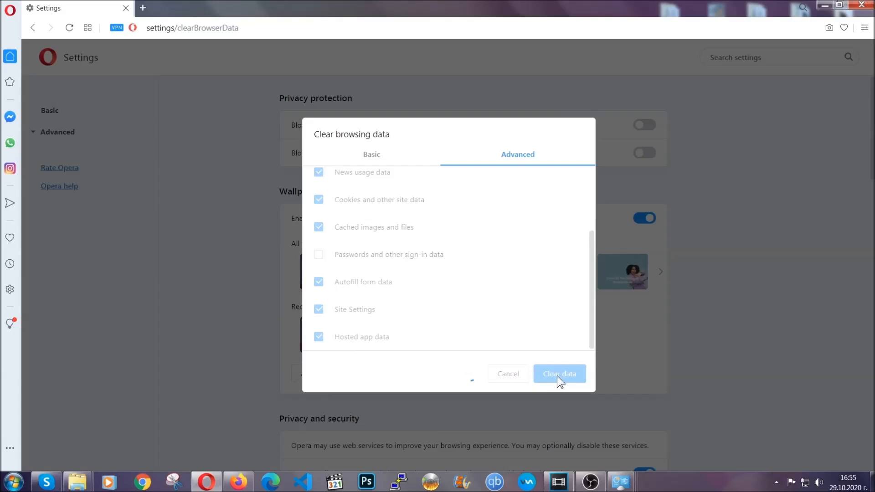